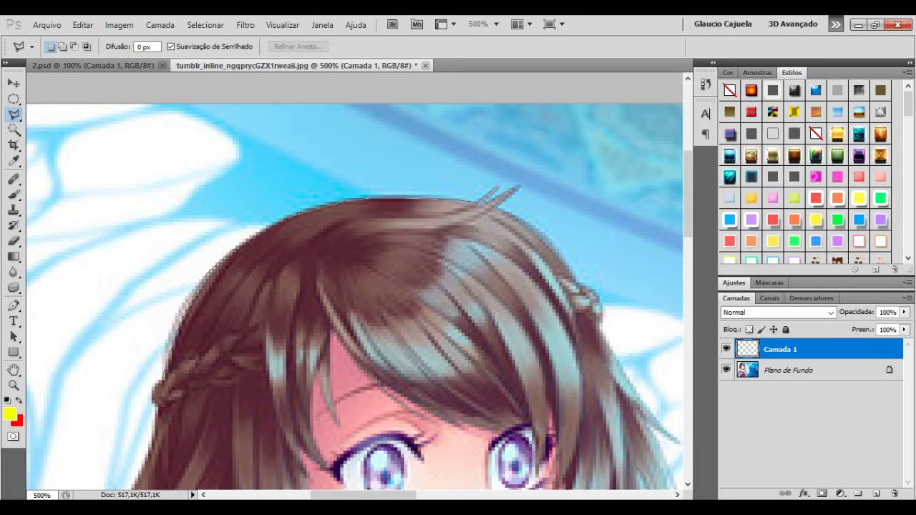
- Trace the lasso outline from the crown down the outer hair edge to the loose strands beside the raised hand
left_click(561, 251)
left_click(578, 280)
left_click(608, 338)
left_click(619, 365)
left_click(648, 405)
left_click(678, 438)
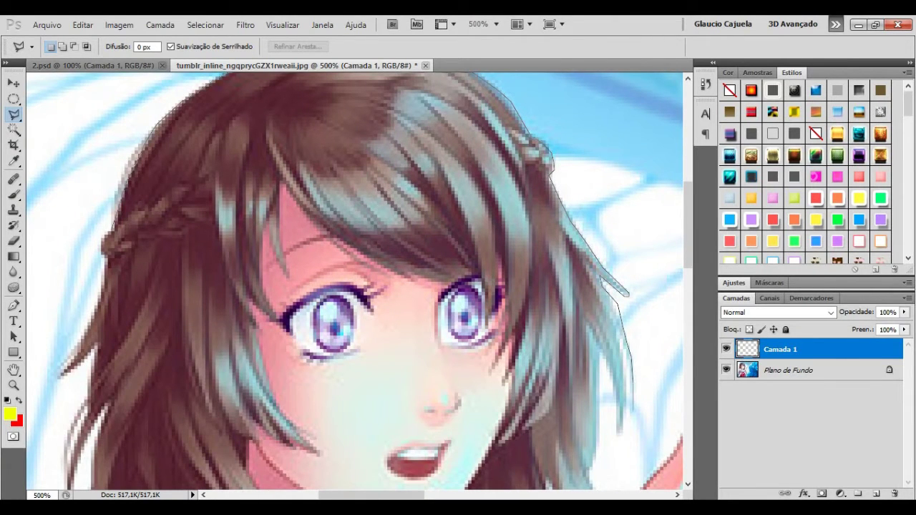
left_click(632, 413)
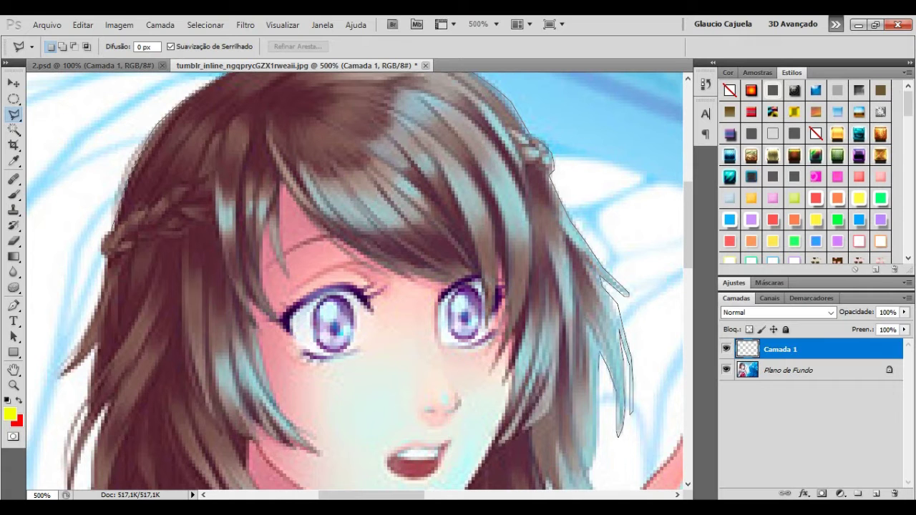
scroll(594, 469, "down", 3)
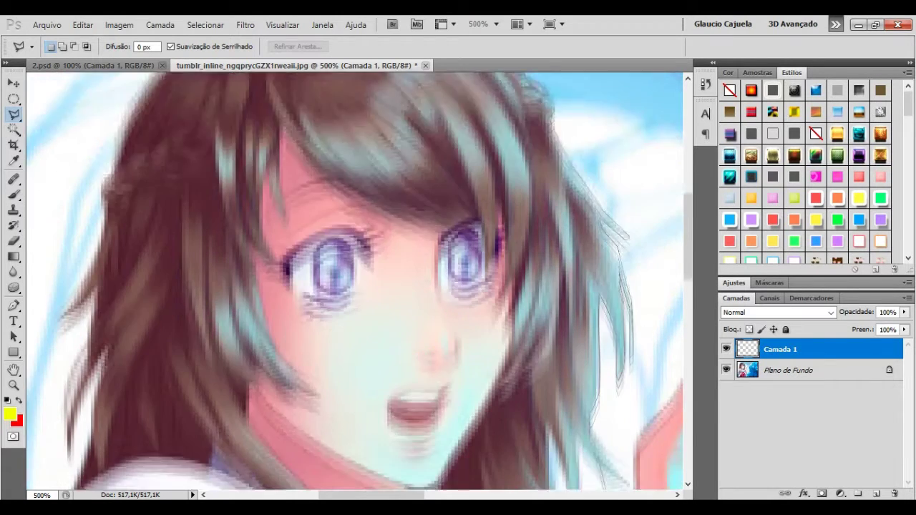
- Extend the lasso outline around the pointed lower hair tips hanging between the face and the raised hand
left_click(632, 401)
left_click(584, 361)
left_click(583, 409)
left_click(576, 437)
left_click(566, 437)
left_click(564, 405)
left_click(563, 382)
left_click(551, 345)
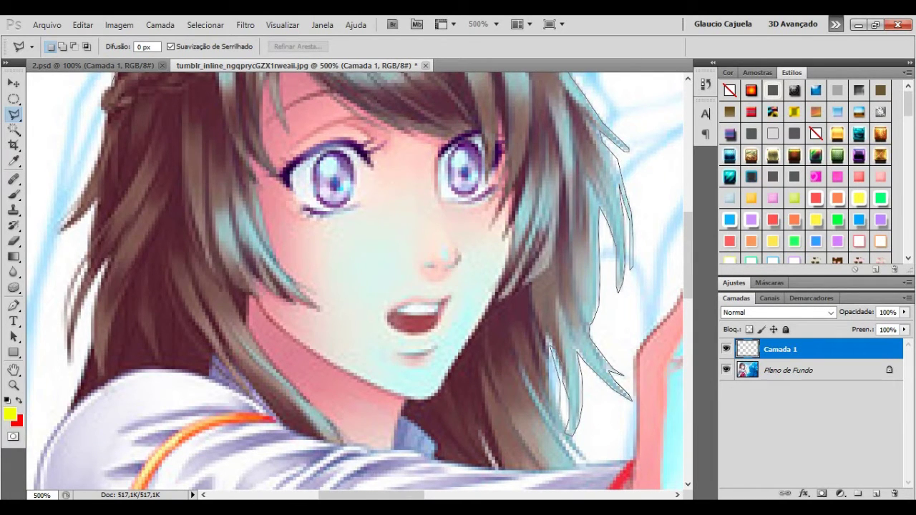
- Continue the lasso outline along the hair's lower edge where it meets the outstretched sleeve, up to the collar
left_click(563, 426)
scroll(564, 428, "down", 1)
left_click(583, 451)
left_click(544, 463)
left_click(491, 463)
left_click(437, 453)
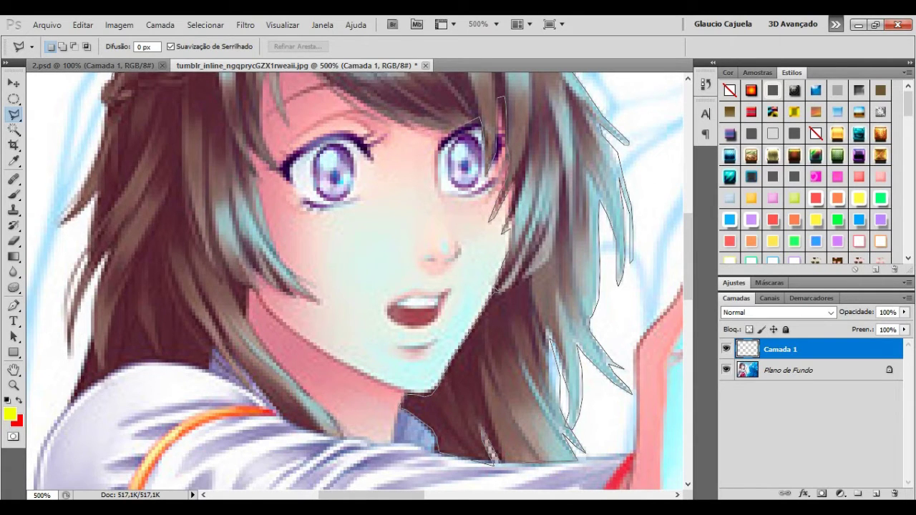
- Carry the lasso outline around the face, fringe and collar strands, and along the top of the coat's shoulder
scroll(493, 140, "up", 2)
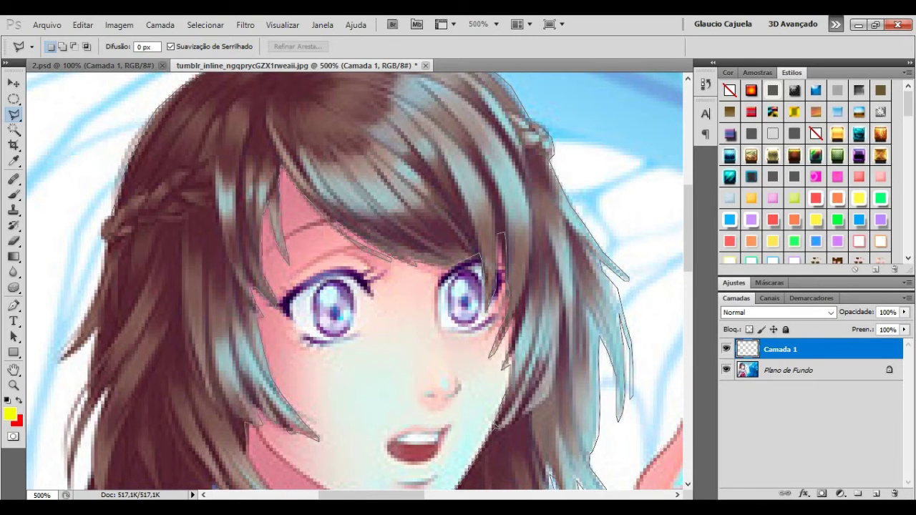
scroll(355, 281, "down", 5)
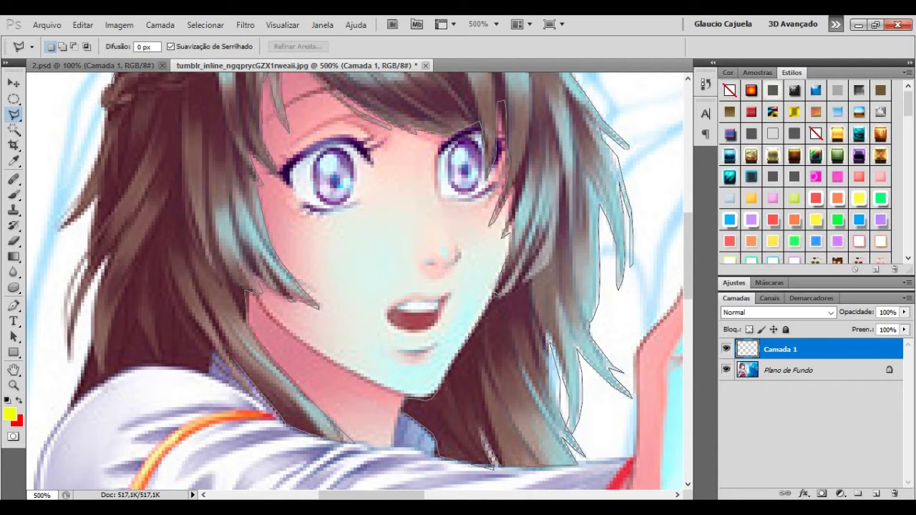
left_click(212, 370)
left_click(195, 369)
left_click(166, 362)
left_click(70, 398)
left_click(80, 370)
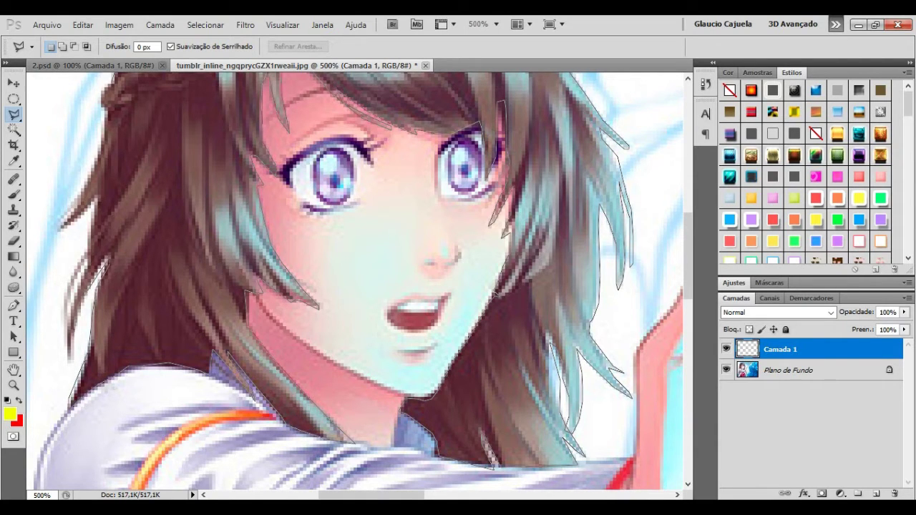
- Trace the outer strands on the shoulder side of the head and close the hair selection
left_click(67, 329)
left_click(63, 285)
left_click(80, 256)
left_click(91, 216)
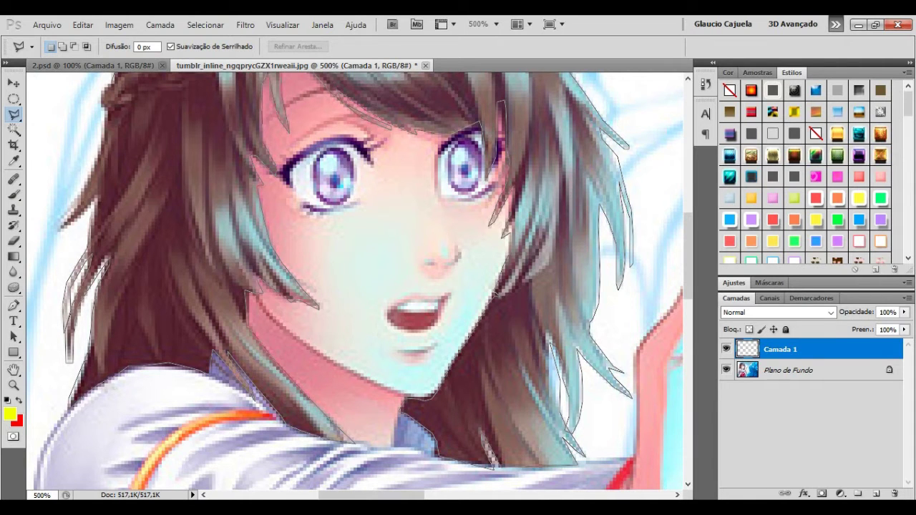
left_click(57, 230)
left_click(75, 193)
scroll(359, 281, "up", 3)
key("Return")
key("v")
key("ctrl+1")
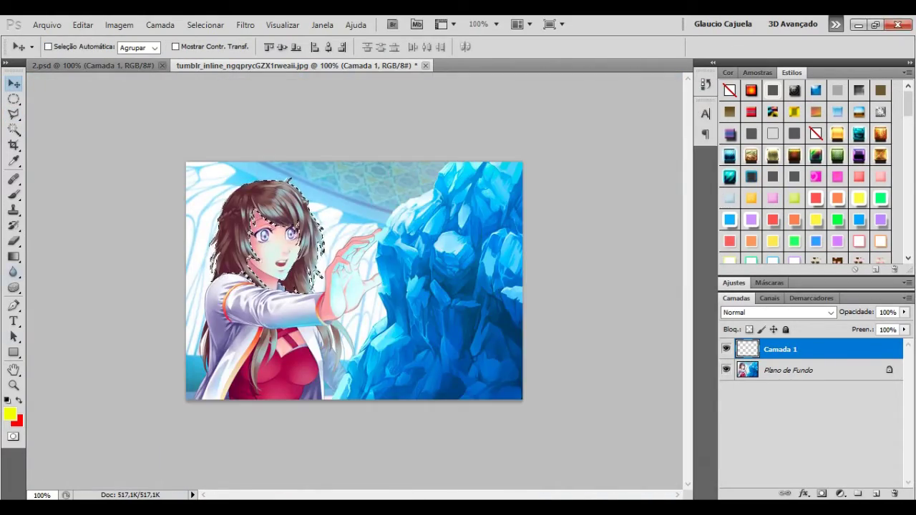
- Brush the selected hair yellow, set Camada 1's blend mode to Luz Indireta and deselect
key("b")
mouse_move(222, 188)
left_mouse_down()
mouse_move(215, 272)
mouse_move(308, 283)
left_mouse_up()
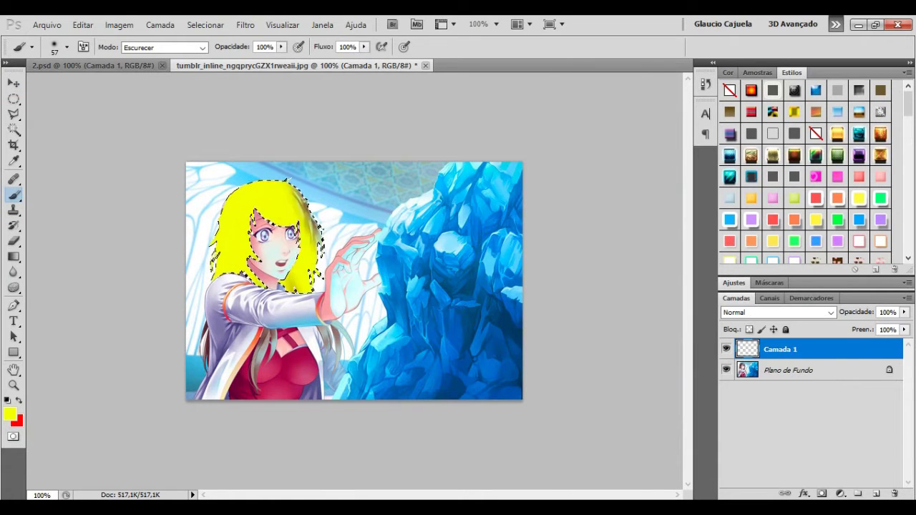
left_click(778, 312)
left_click(780, 192)
key("w")
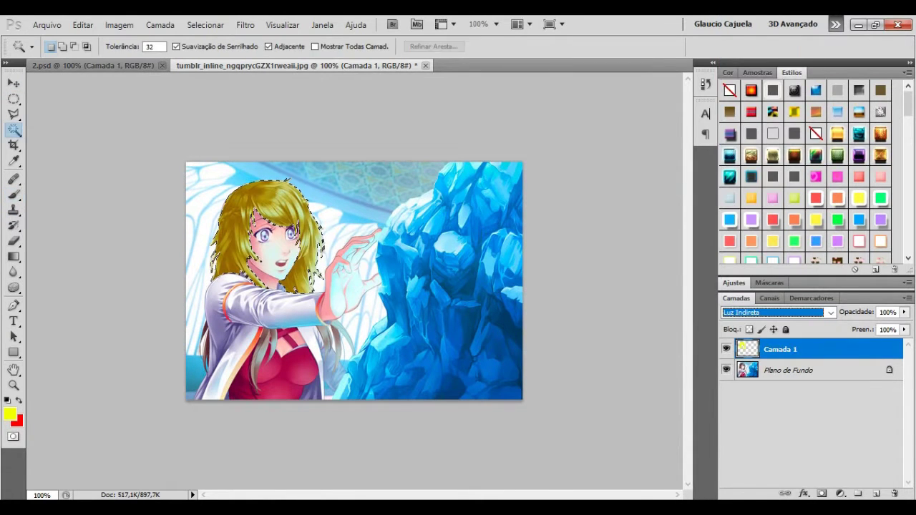
key("ctrl+d")
- Add a new layer and lasso the hair strands hanging below the wrist of the outstretched sleeve
key("v")
key("ctrl+plus")
key("ctrl+plus")
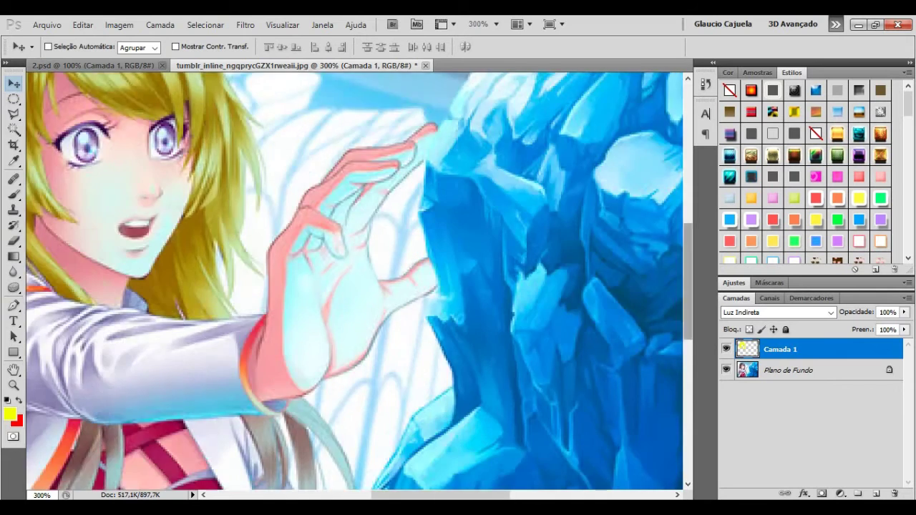
scroll(355, 279, "down", 3)
left_click(874, 493)
key("l")
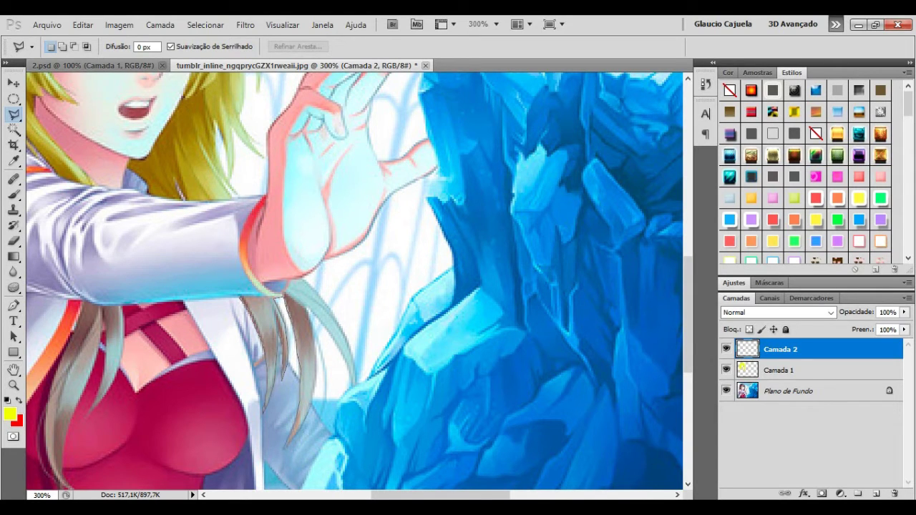
left_click(322, 359)
left_click(325, 393)
left_click(313, 433)
left_click(324, 405)
left_click(311, 315)
left_click(352, 380)
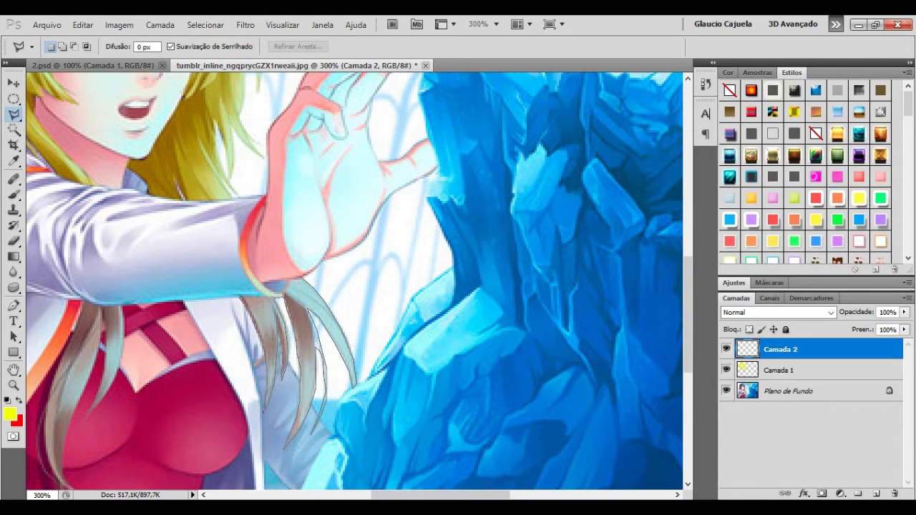
left_click(243, 296)
- Brush the selected strands below the sleeve yellow and set Camada 2's blend mode to Luz Indireta
key("b")
mouse_move(272, 301)
left_mouse_down()
mouse_move(308, 401)
mouse_move(350, 372)
left_mouse_up()
left_click(778, 312)
left_click(801, 188)
- Add another layer, drop the old selection and lasso the hair strands behind the coat's back
left_click(875, 494)
scroll(355, 279, "left", 5)
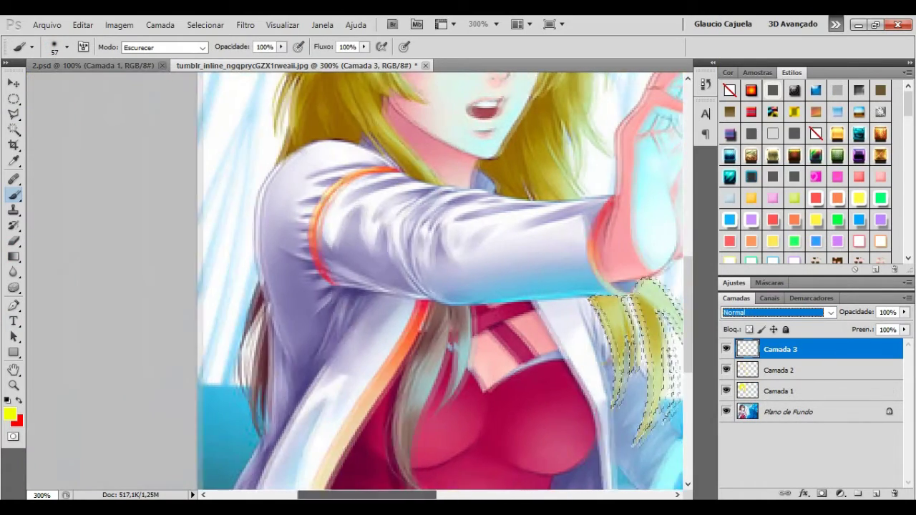
scroll(434, 286, "right", 1)
key("l")
key("ctrl+d")
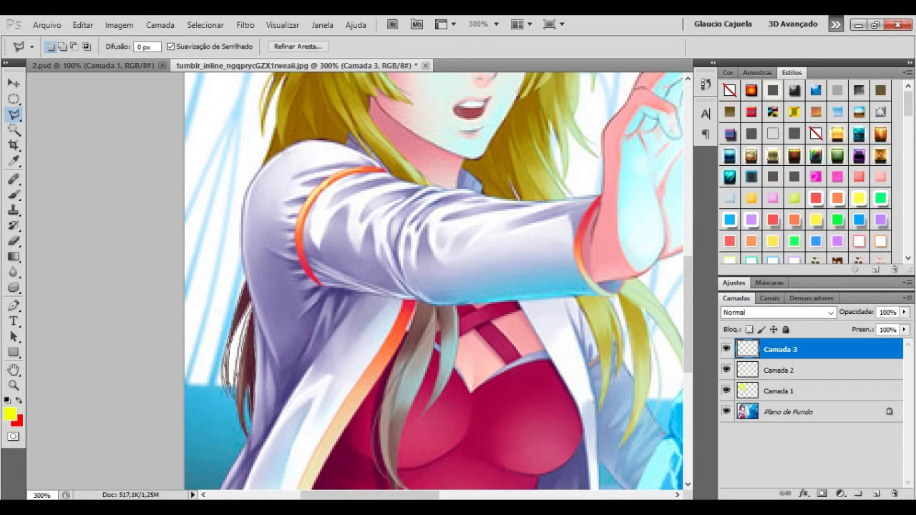
key("Return")
- Brush the strands behind the coat yellow, set Camada 3's blend mode to Luz Indireta and deselect
key("b")
left_click_drag(243, 415, 243, 301)
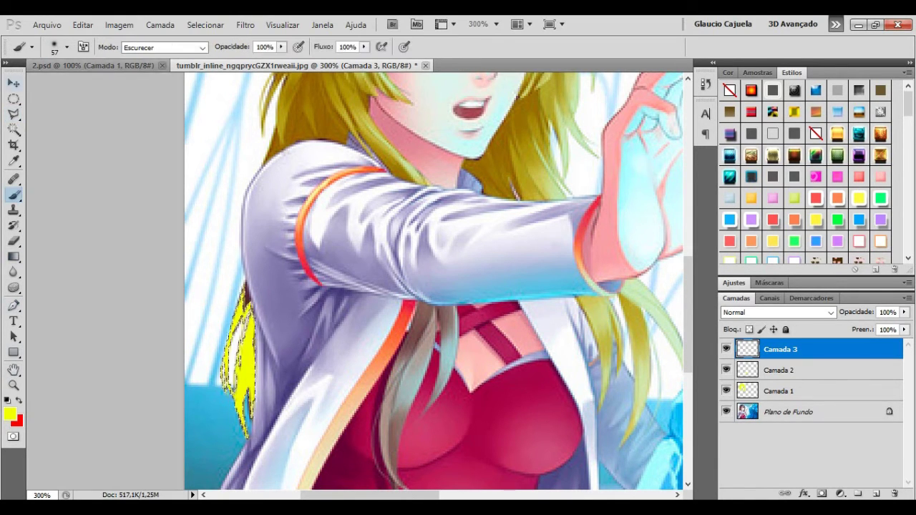
key("v")
left_click(778, 312)
left_click(751, 189)
key("w")
key("ctrl+d")
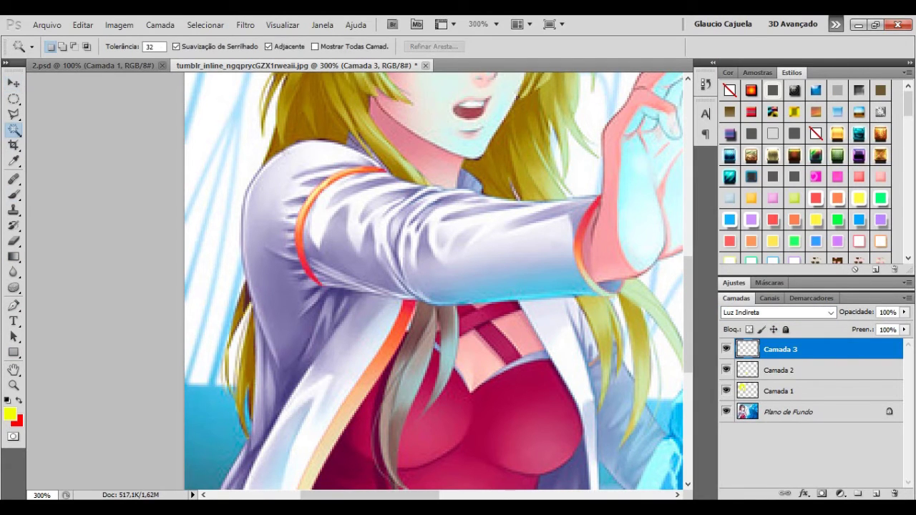
key("l")
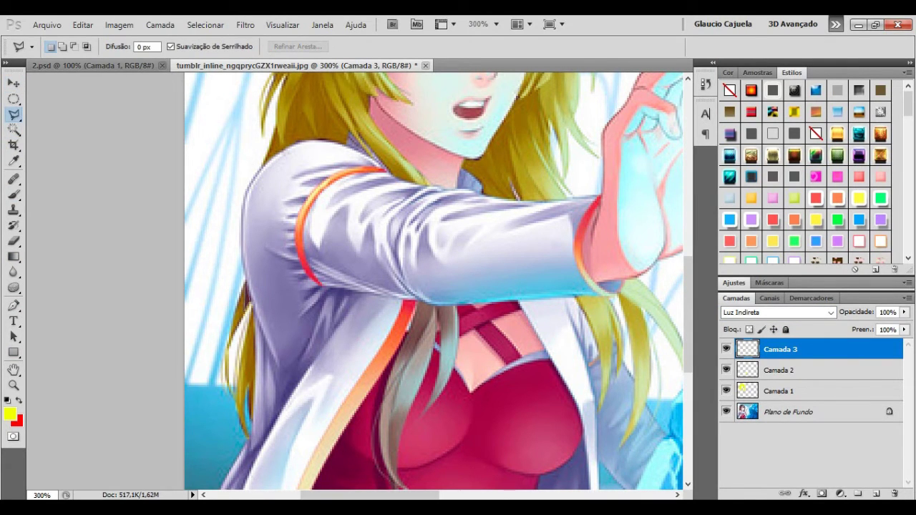
key("b")
key("w")
key("v")
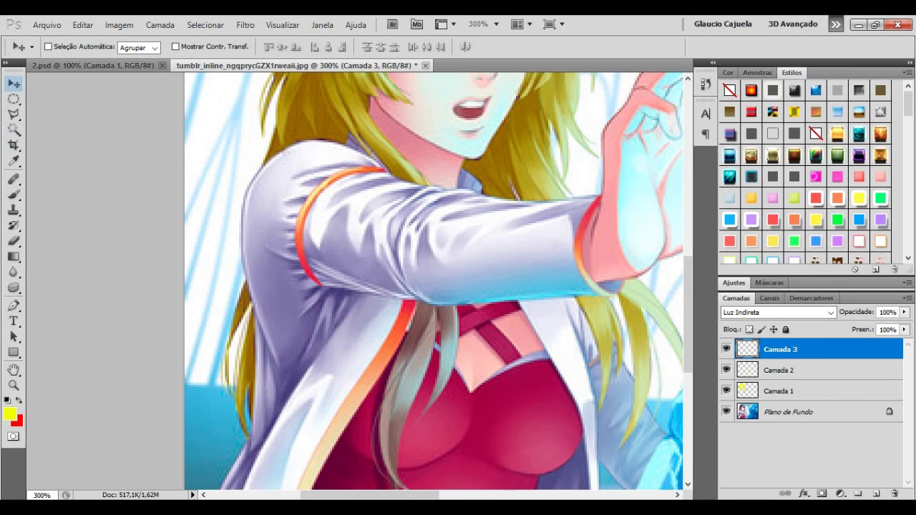
- Add a new layer and lasso the hair strands falling over the chest beside the orange coat trim
scroll(356, 285, "right", 5)
left_click(876, 494)
key("l")
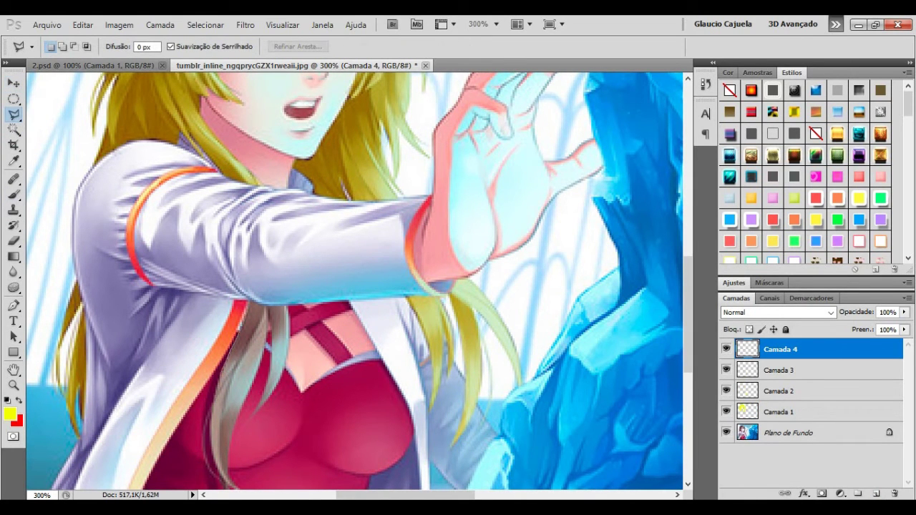
left_click(203, 418)
left_click(221, 484)
scroll(222, 479, "down", 3)
key("Return")
key("ctrl+d")
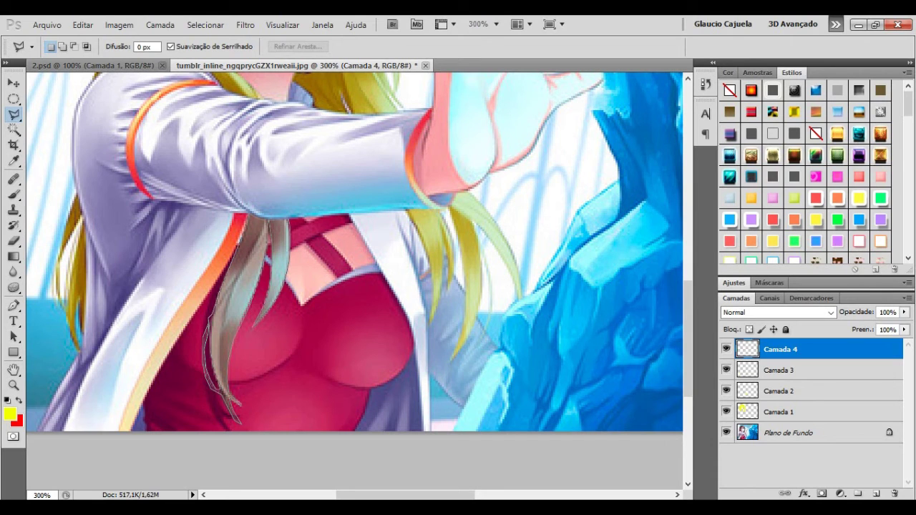
- Brush the chest strands yellow and set Camada 4's blend mode to Luz Indireta
key("b")
left_click_drag(272, 222, 229, 415)
left_click(778, 312)
left_click(758, 181)
- Add a new layer, select both irises and set the background colour to bright green
scroll(358, 287, "up", 5)
left_click(876, 494)
key("l")
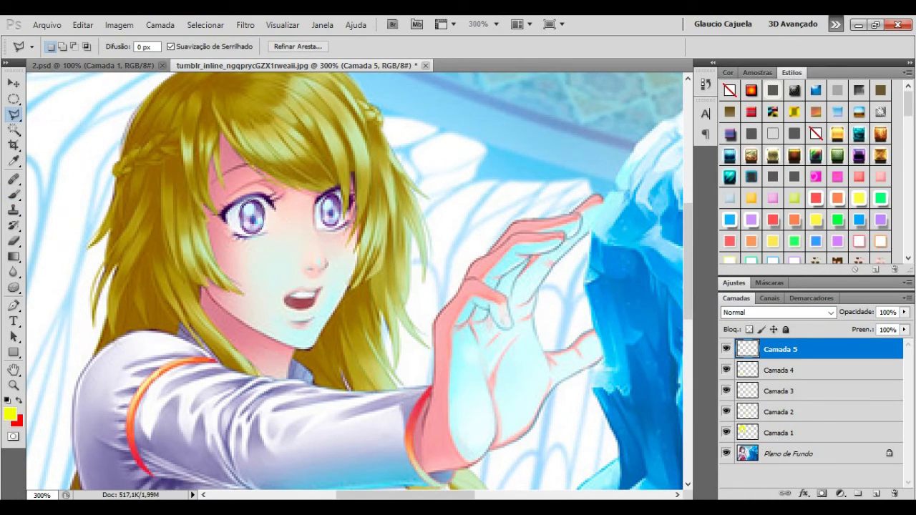
key("shift")
left_click(16, 420)
key("Return")
- Brush both irises with the bright green and set Camada 5's blend mode to Luz Indireta
key("b")
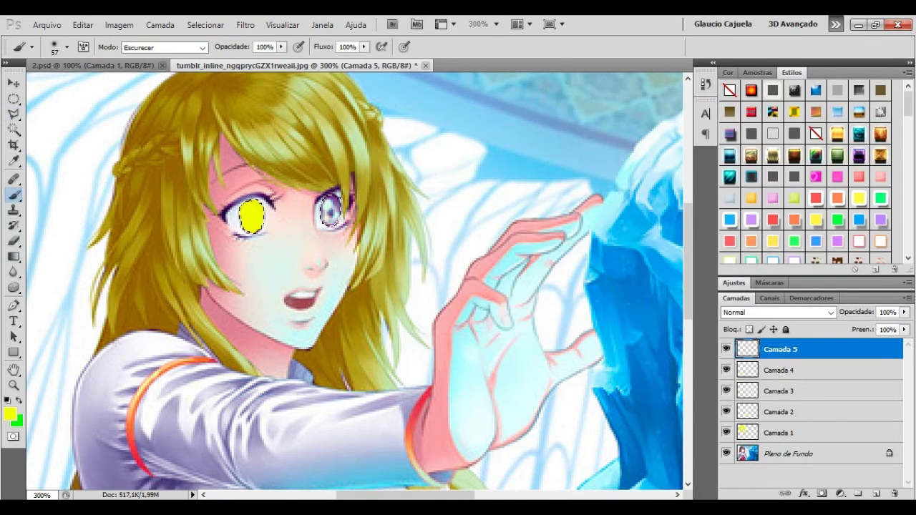
key("x")
left_click_drag(236, 207, 261, 222)
left_click_drag(322, 200, 338, 216)
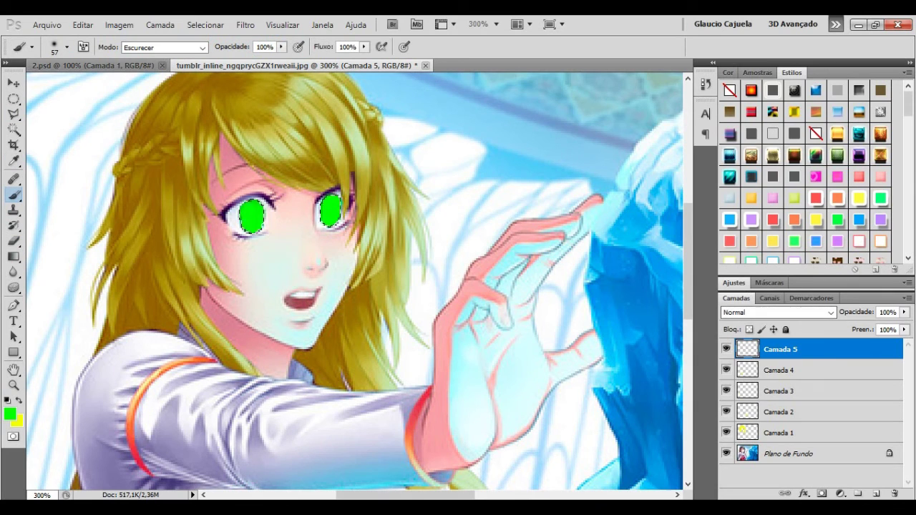
left_click(776, 312)
left_click(773, 209)
- Lasso the upper and lower eyelashes of both eyes, brush them green on Camada 5 and deselect
key("l")
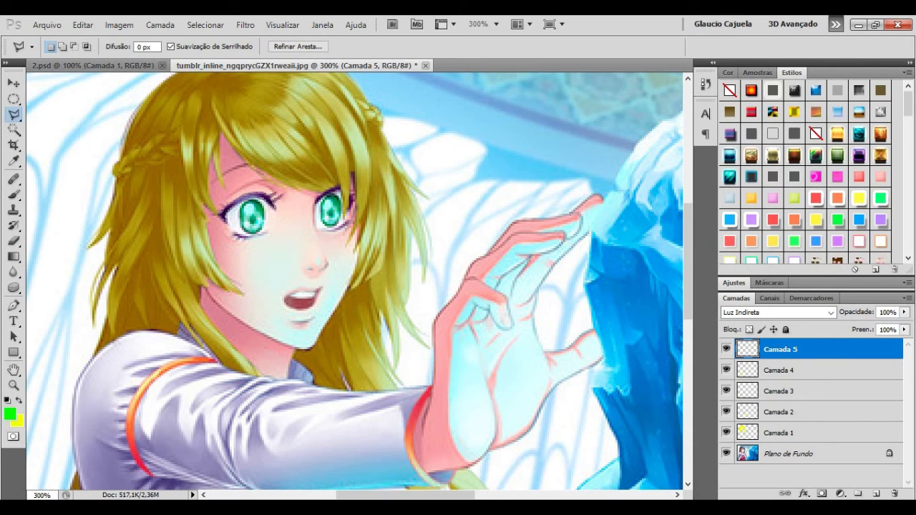
key("shift")
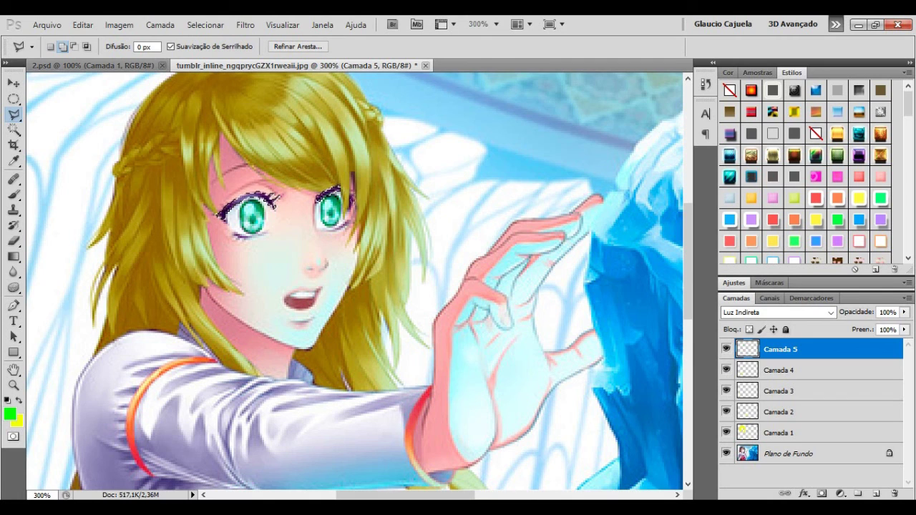
key("shift")
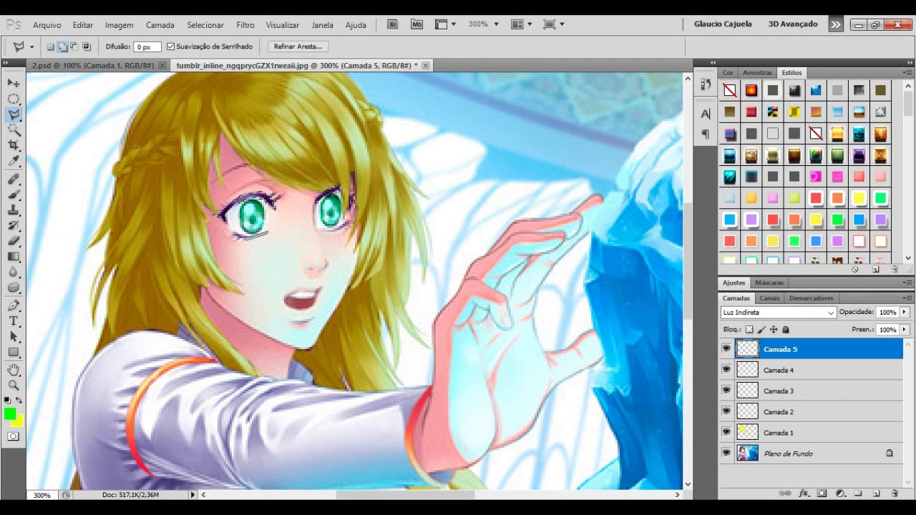
key("shift")
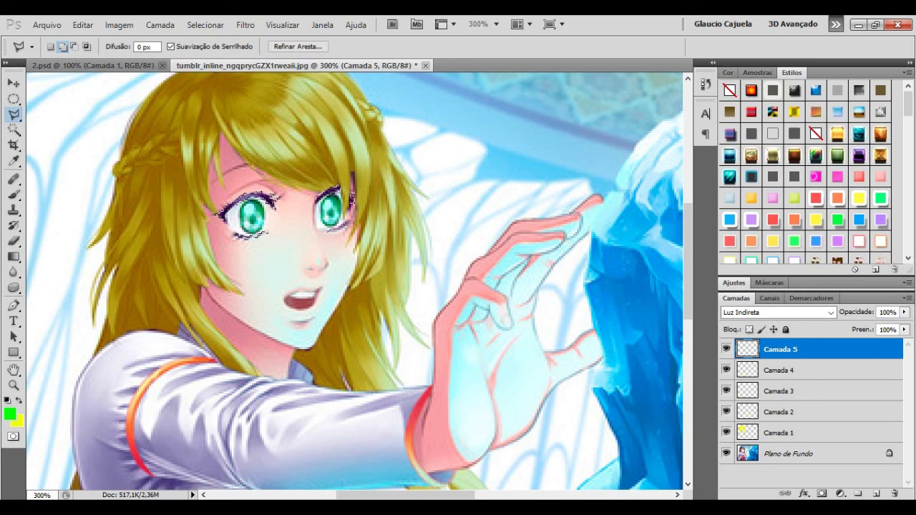
key("b")
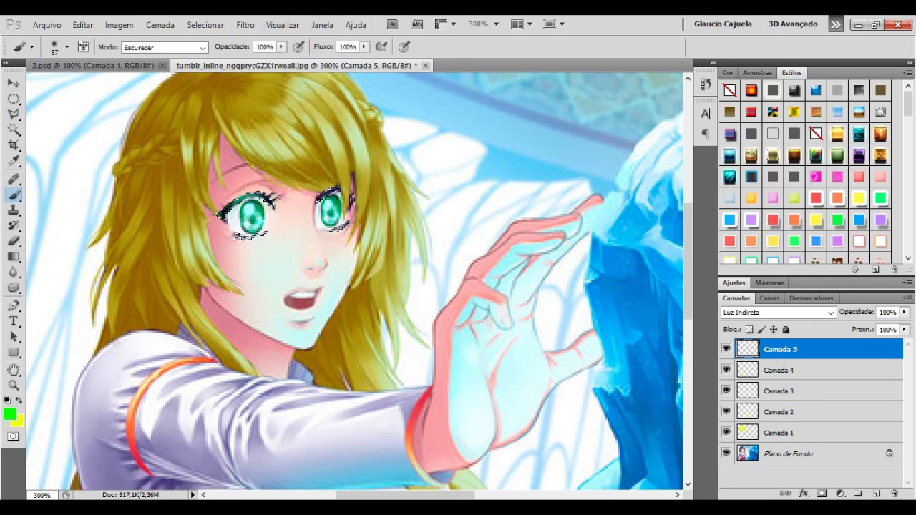
key("v")
key("ctrl+1")
key("w")
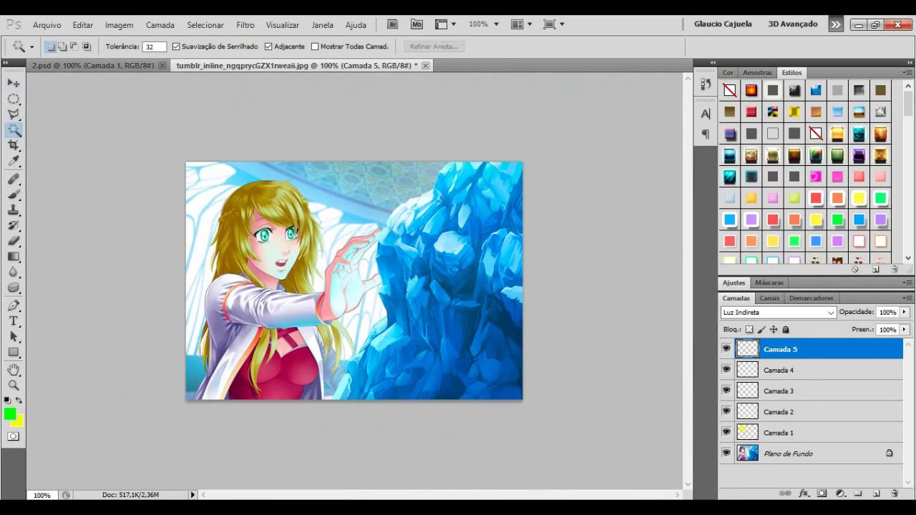